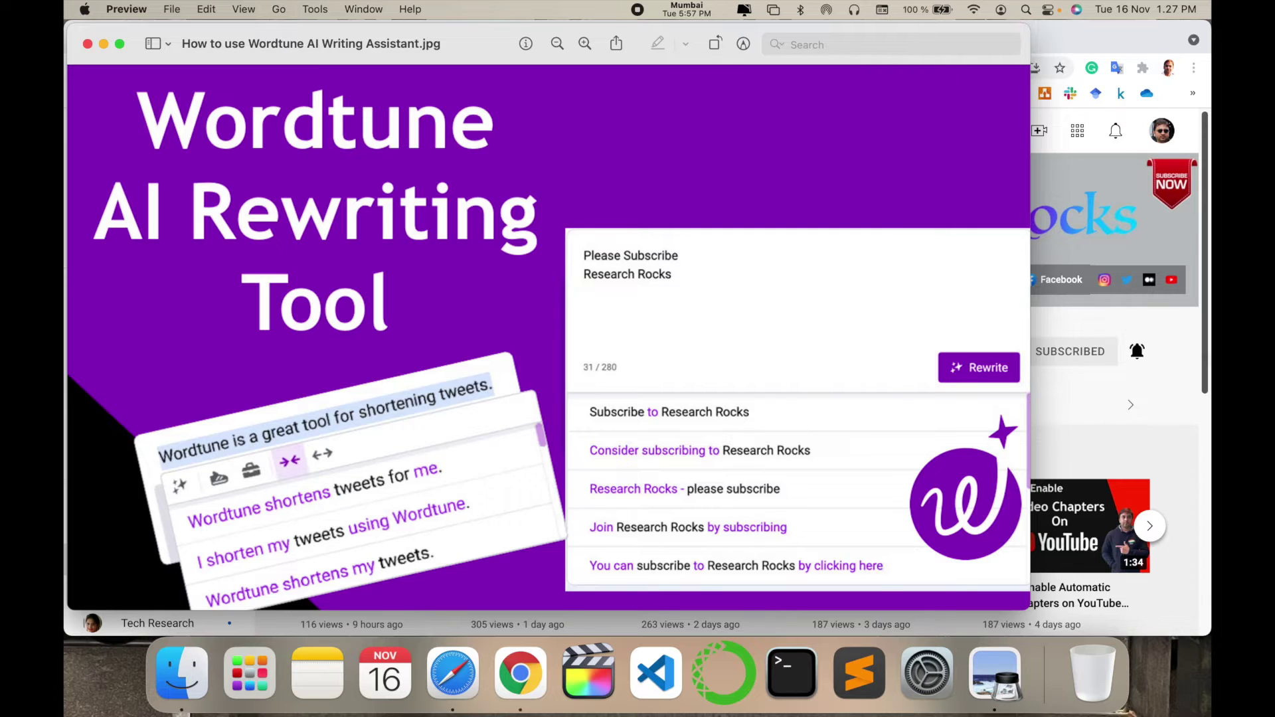
Search Google for 'Wordtune' in a new Chrome tab and open the wordtune.com result
key(super+Tab)
click(468, 344)
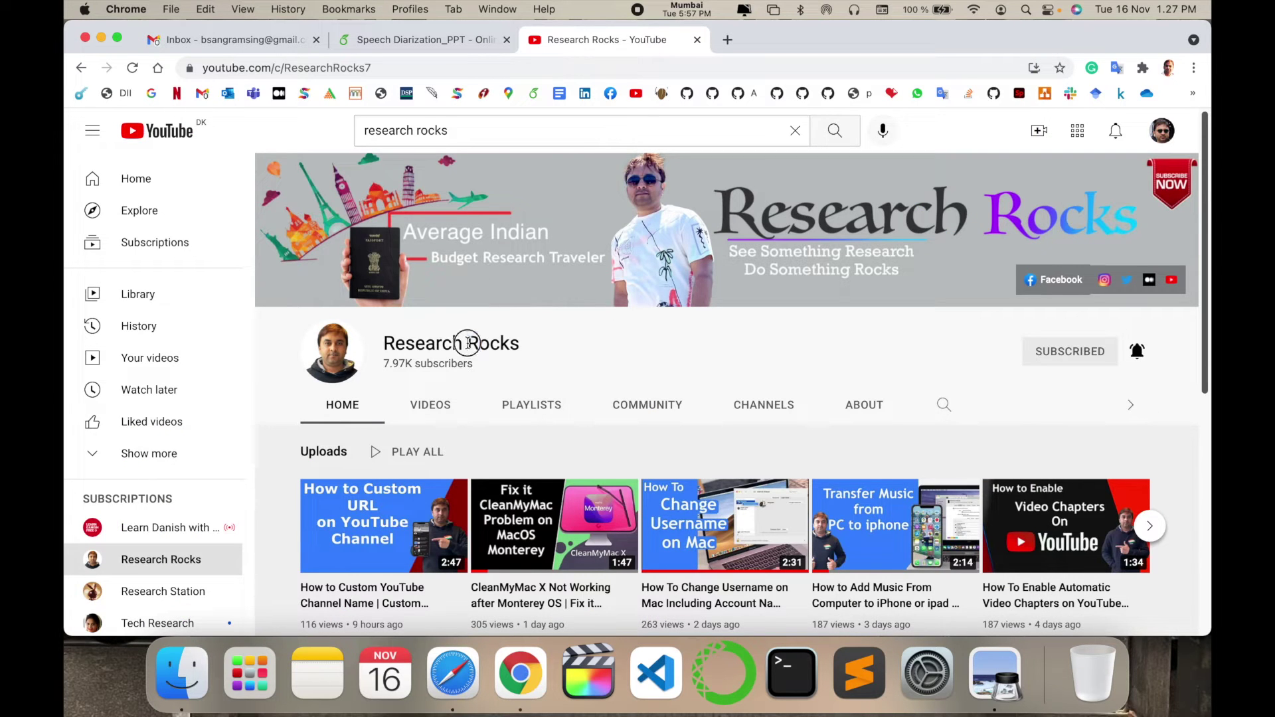
triple_click(467, 344)
click(728, 41)
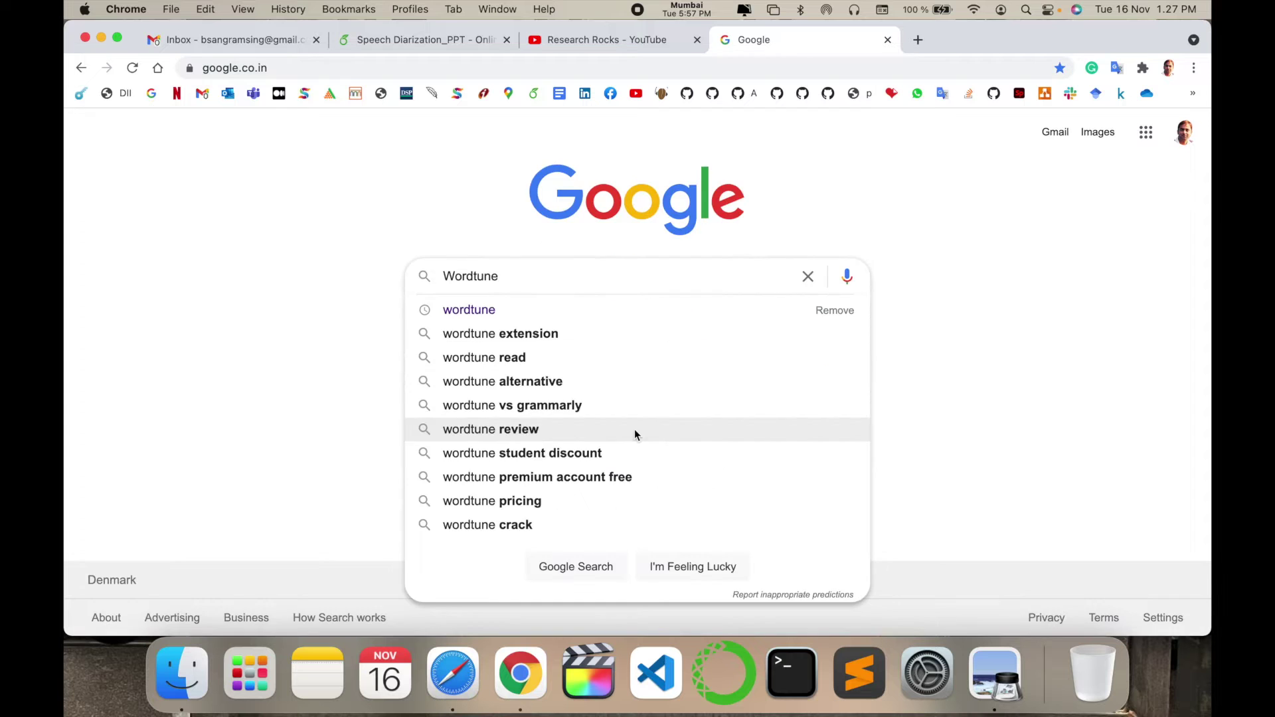
key(Return)
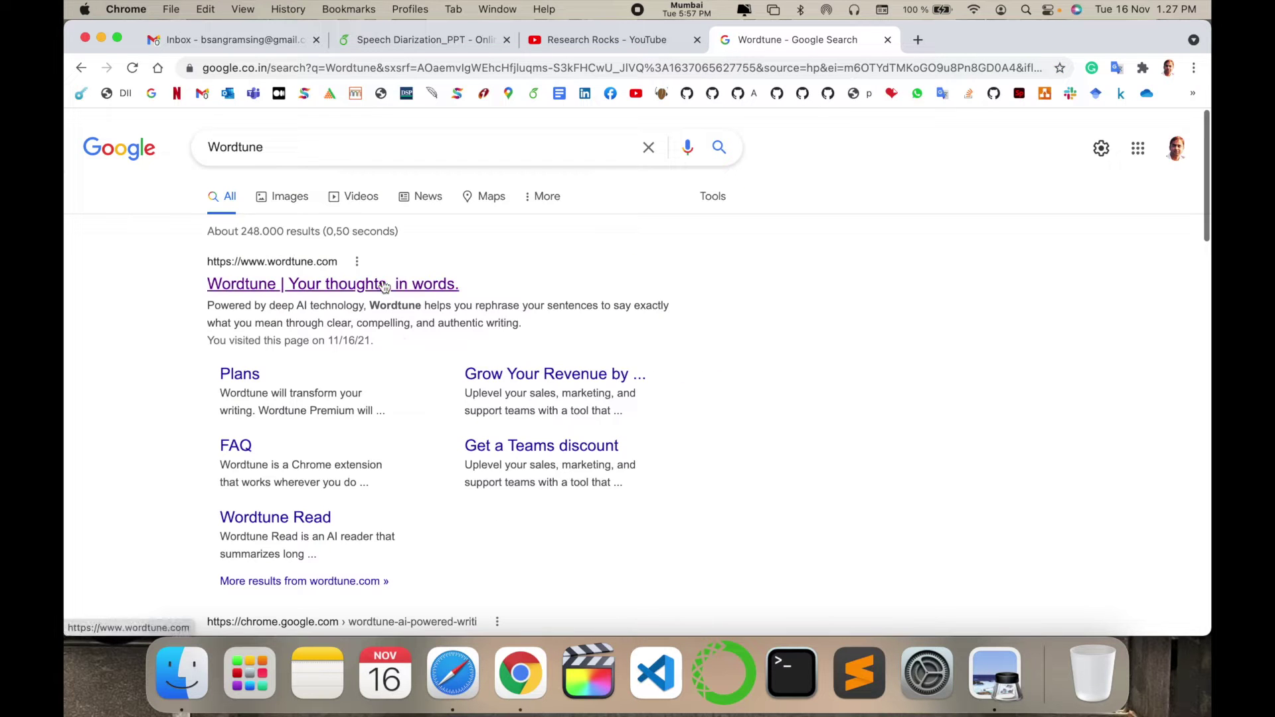
click(319, 290)
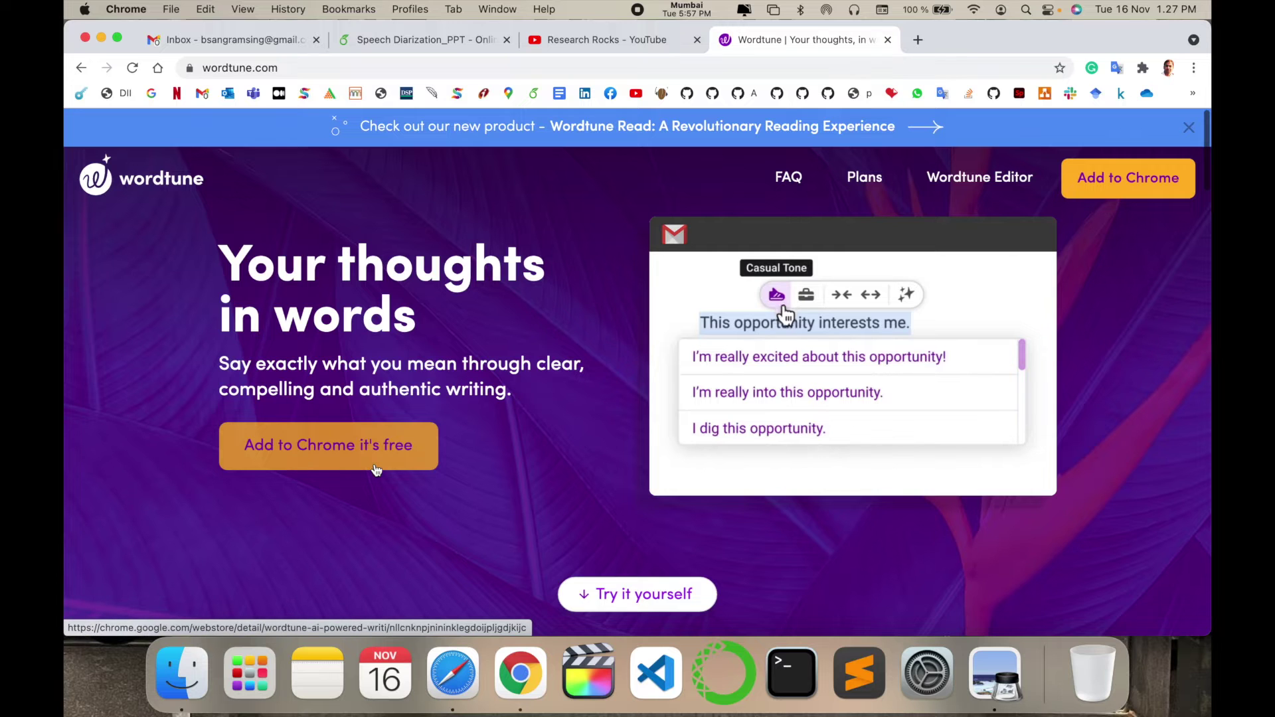
Scroll to the try-it box, close the Wordtune Read banner, and place the caret in the box
scroll(375, 469, down, 5)
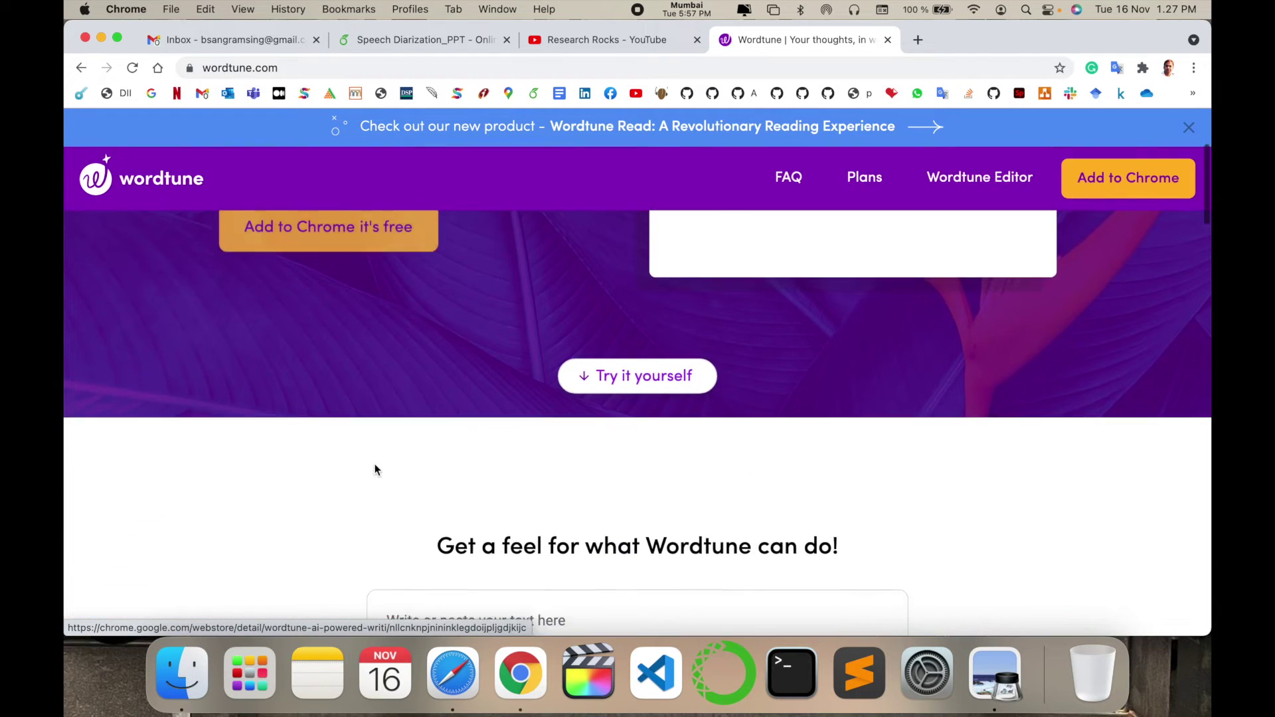
click(479, 498)
scroll(478, 498, down, 3)
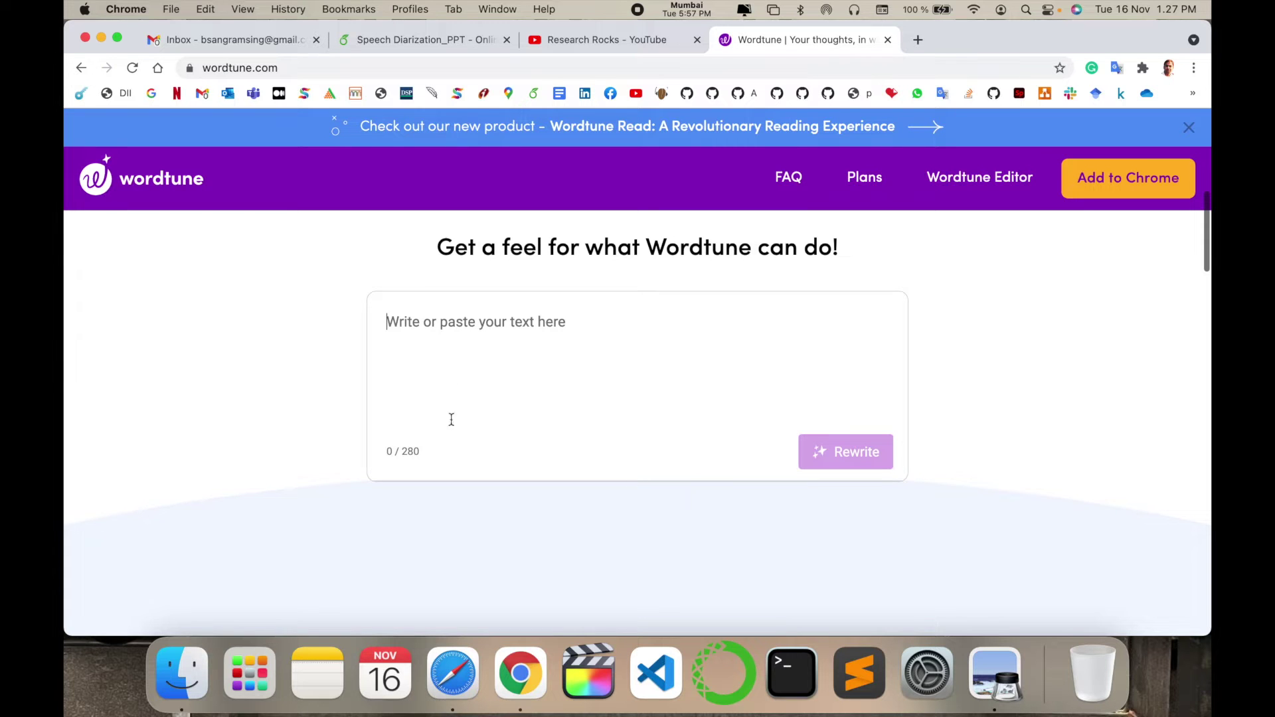
scroll(458, 441, up, 1)
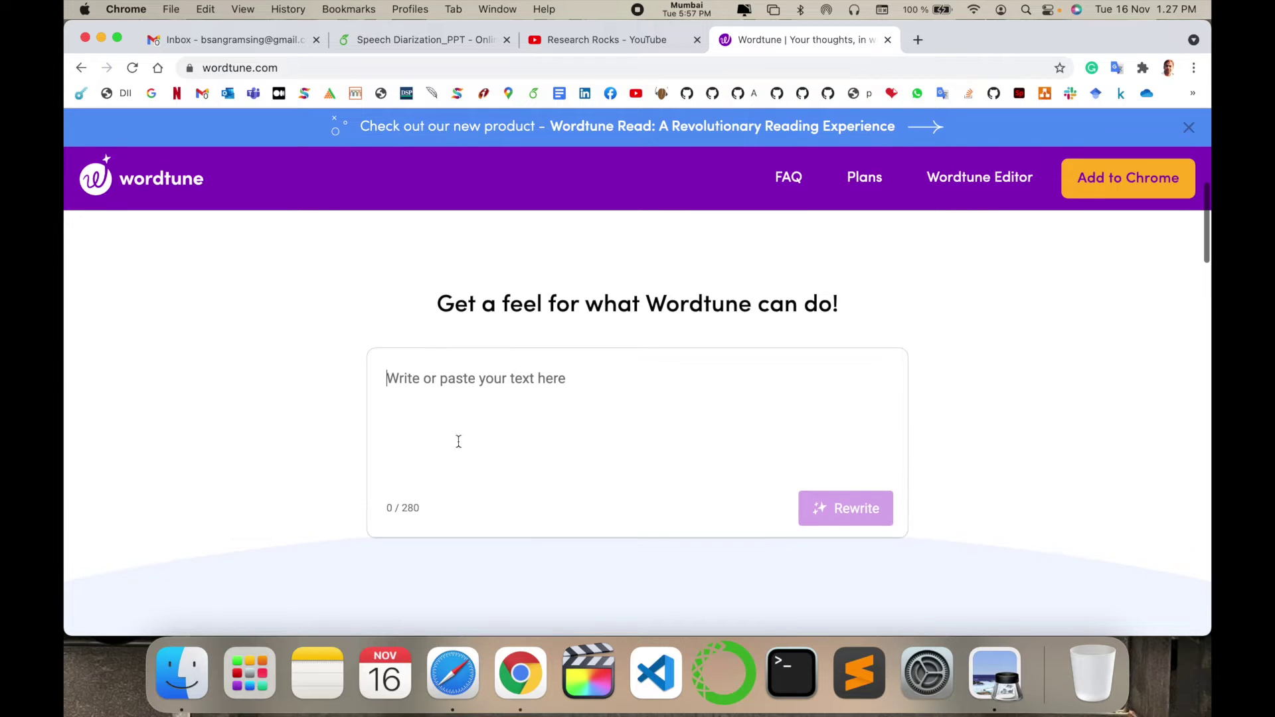
click(1188, 127)
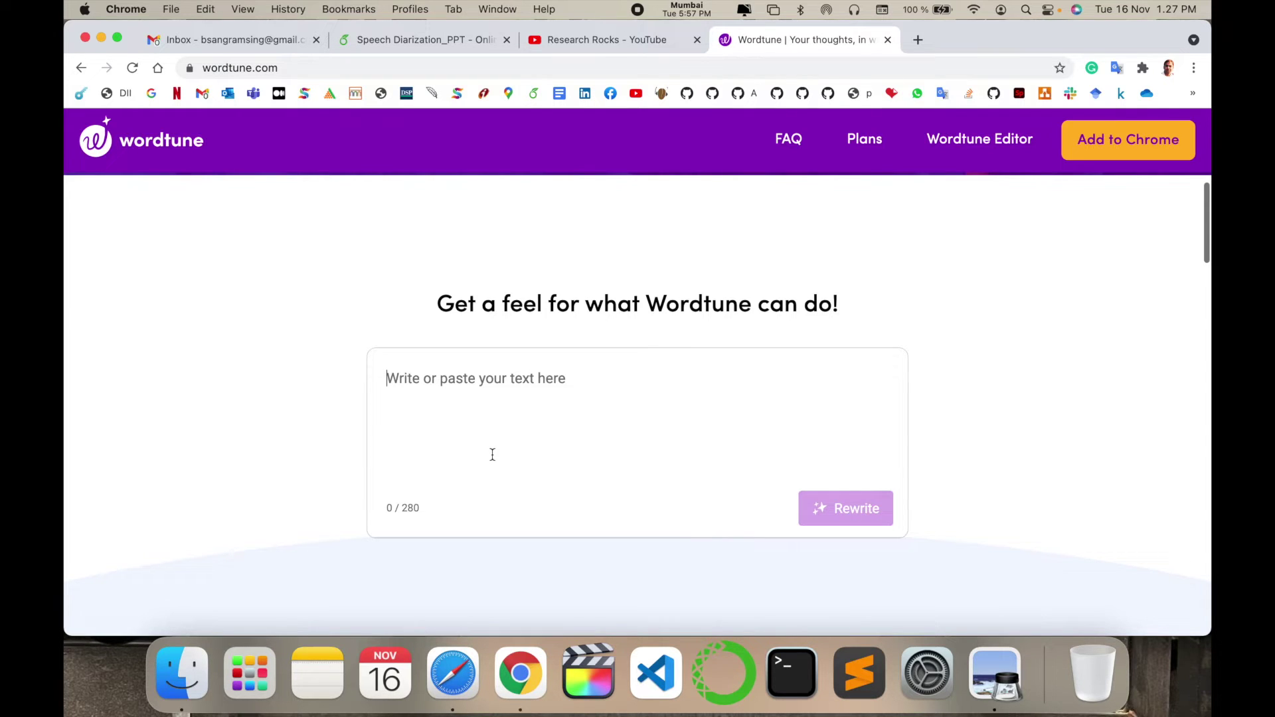
click(859, 682)
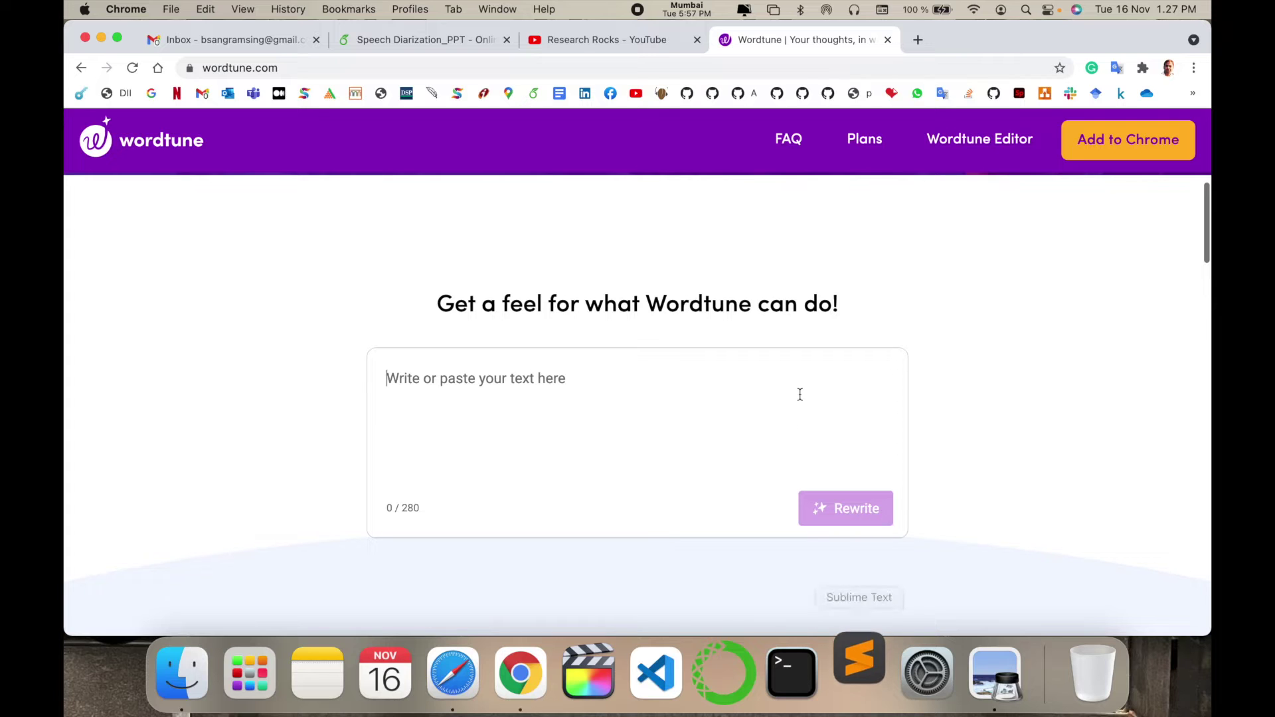
Paste the sentence describing Wordtune as an AI writing tool and generate rewrites
click(491, 386)
text(Wordtune is an AI writing tool that gives your content new life by enhancing its content with its unique AI algorithms)
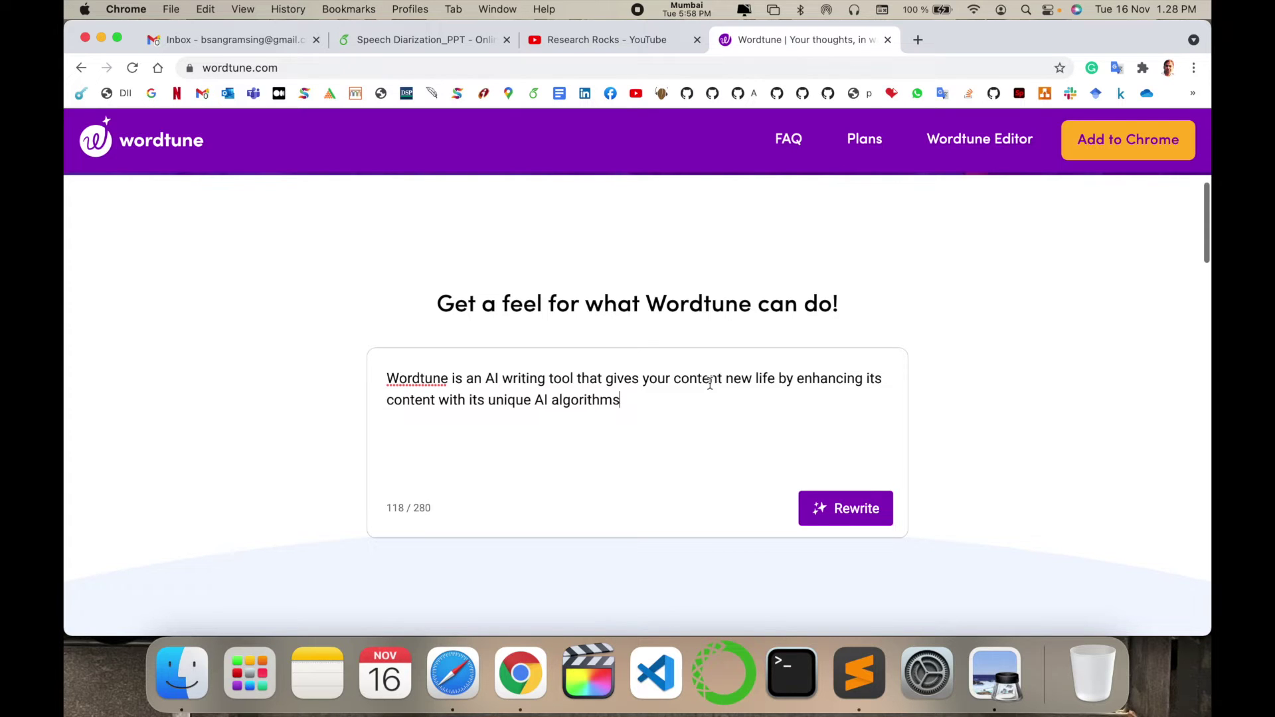
click(871, 508)
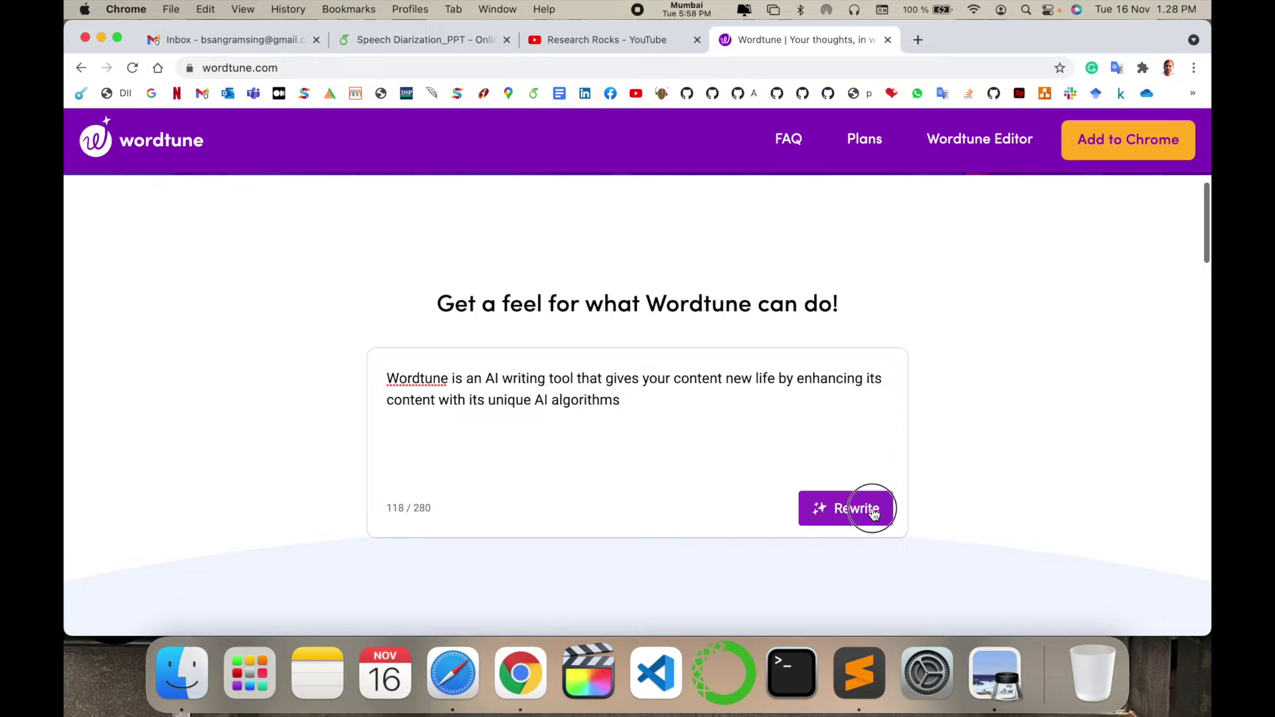
Scroll through the list of about ten rewrite suggestions
scroll(663, 495, down, 3)
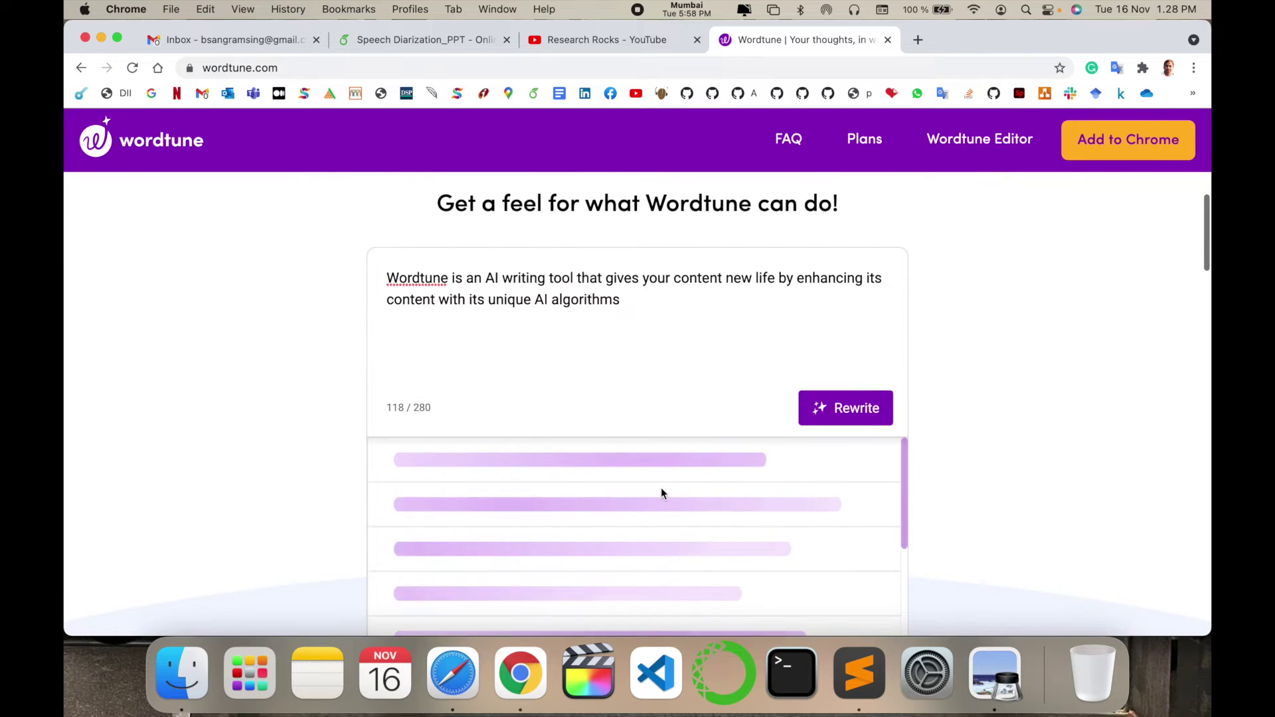
scroll(660, 493, down, 1)
scroll(660, 492, up, 1)
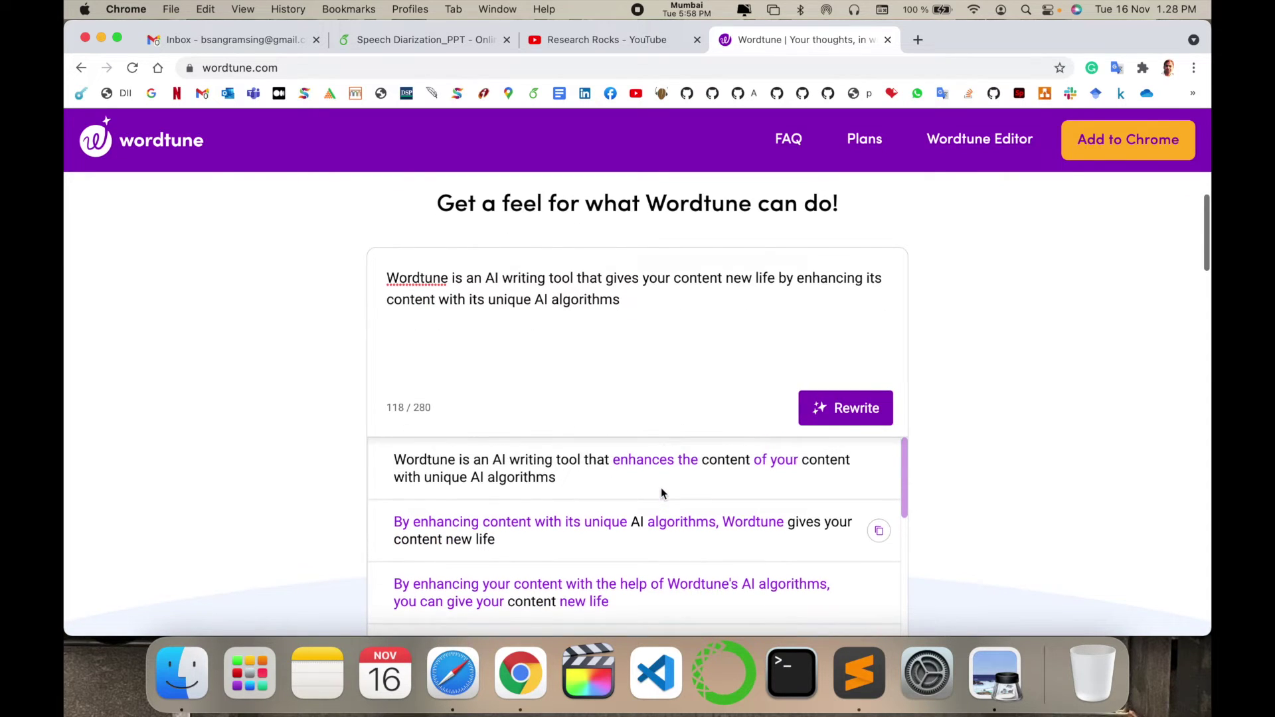
scroll(993, 447, down, 3)
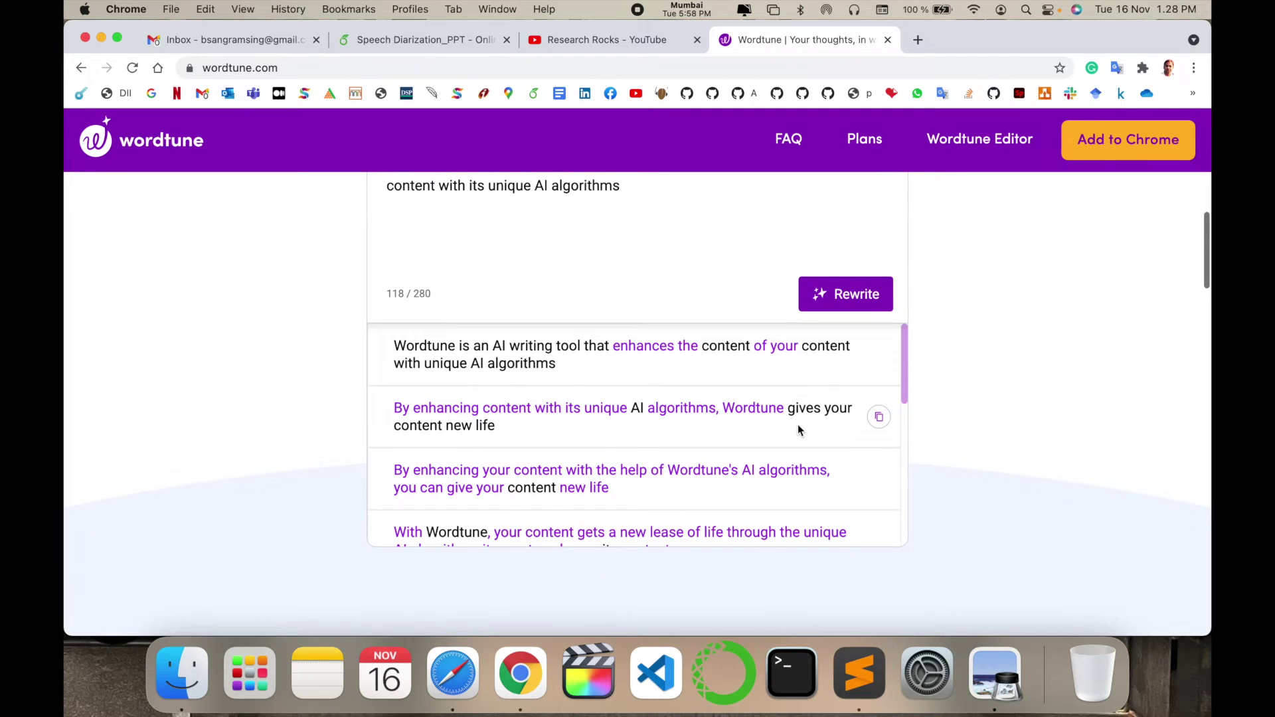
scroll(799, 431, down, 9)
scroll(580, 401, up, 9)
scroll(575, 495, down, 2)
scroll(575, 495, down, 4)
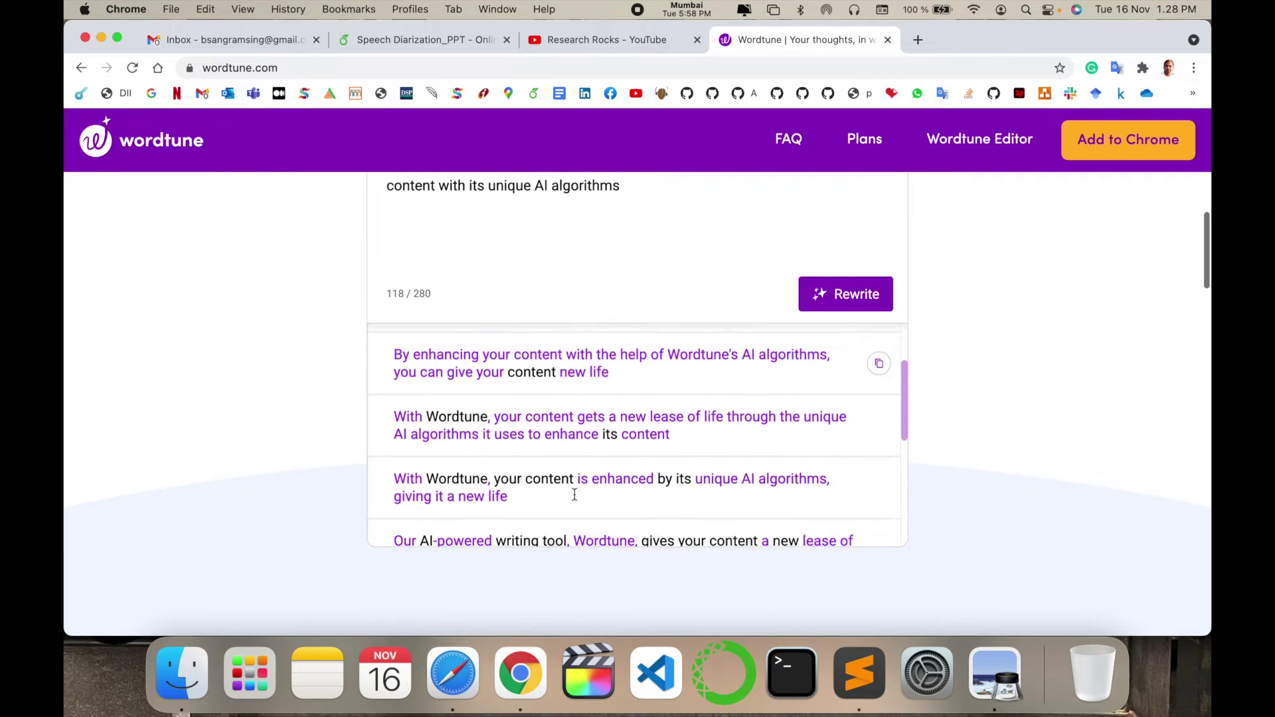
scroll(573, 493, down, 3)
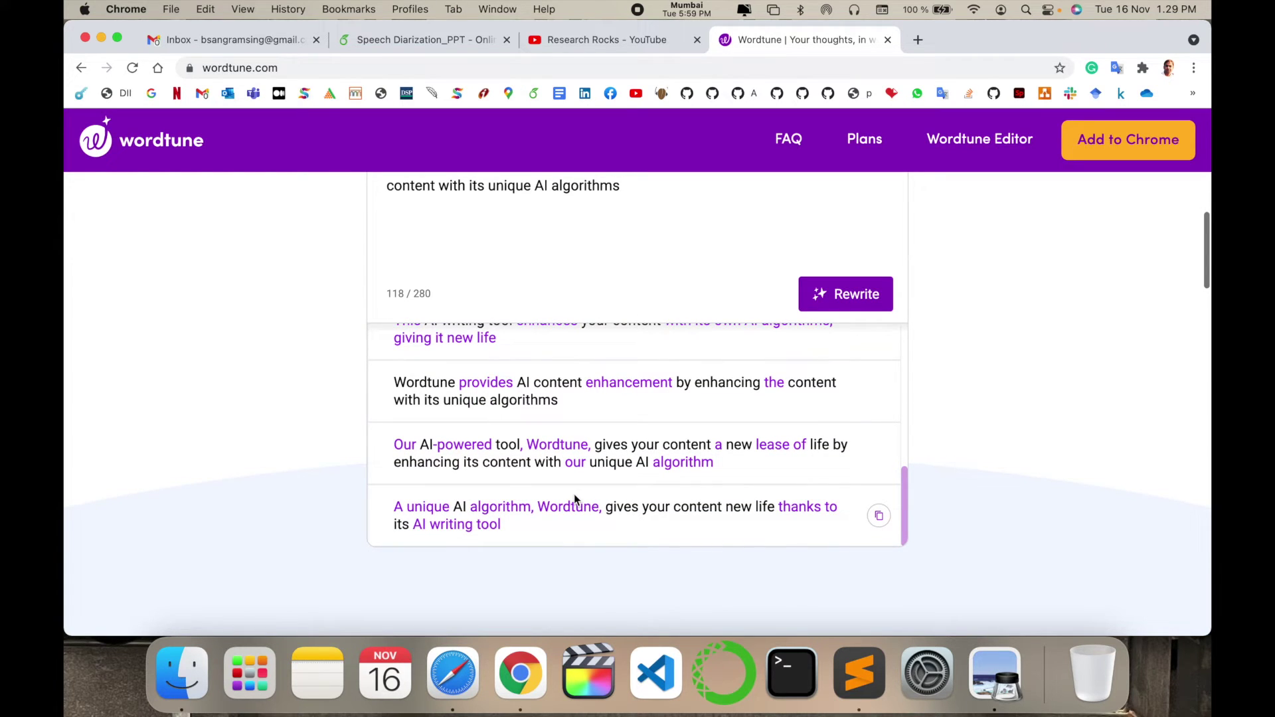
scroll(574, 495, up, 10)
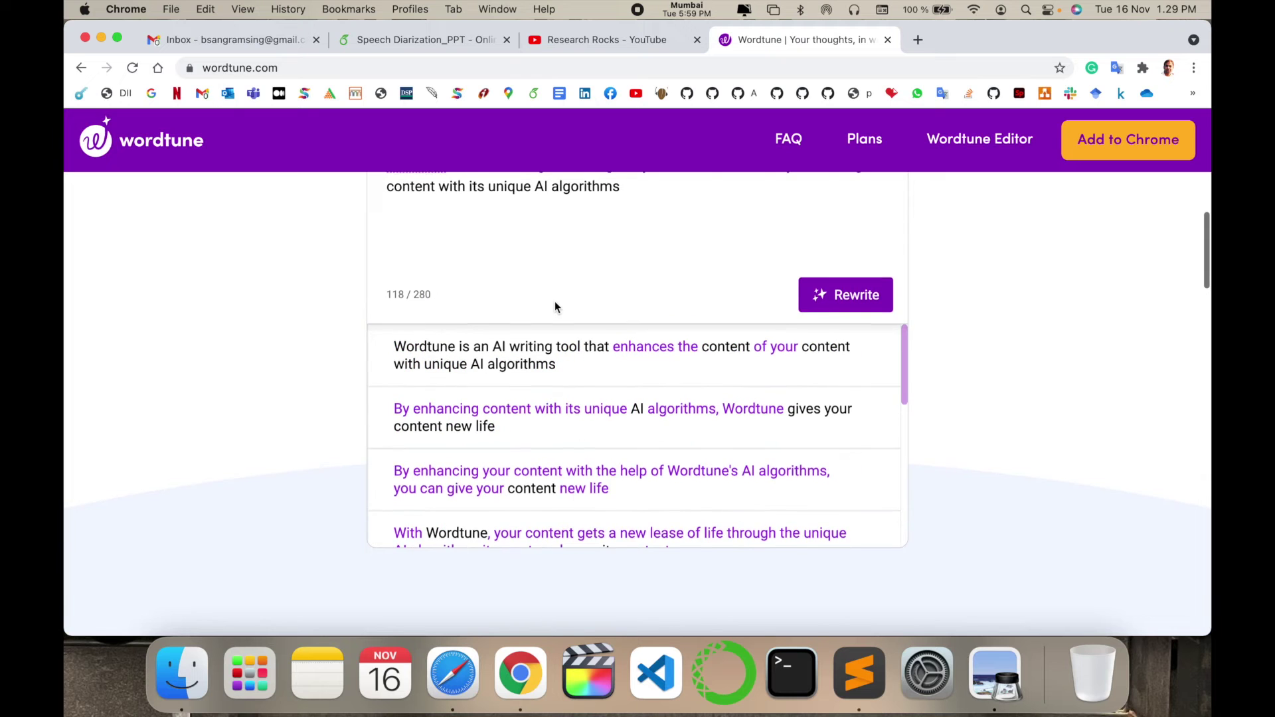
scroll(555, 301, up, 3)
Copy the second suggestion, beginning 'By enhancing content with its unique AI algorithms'
drag(632, 330, 388, 321)
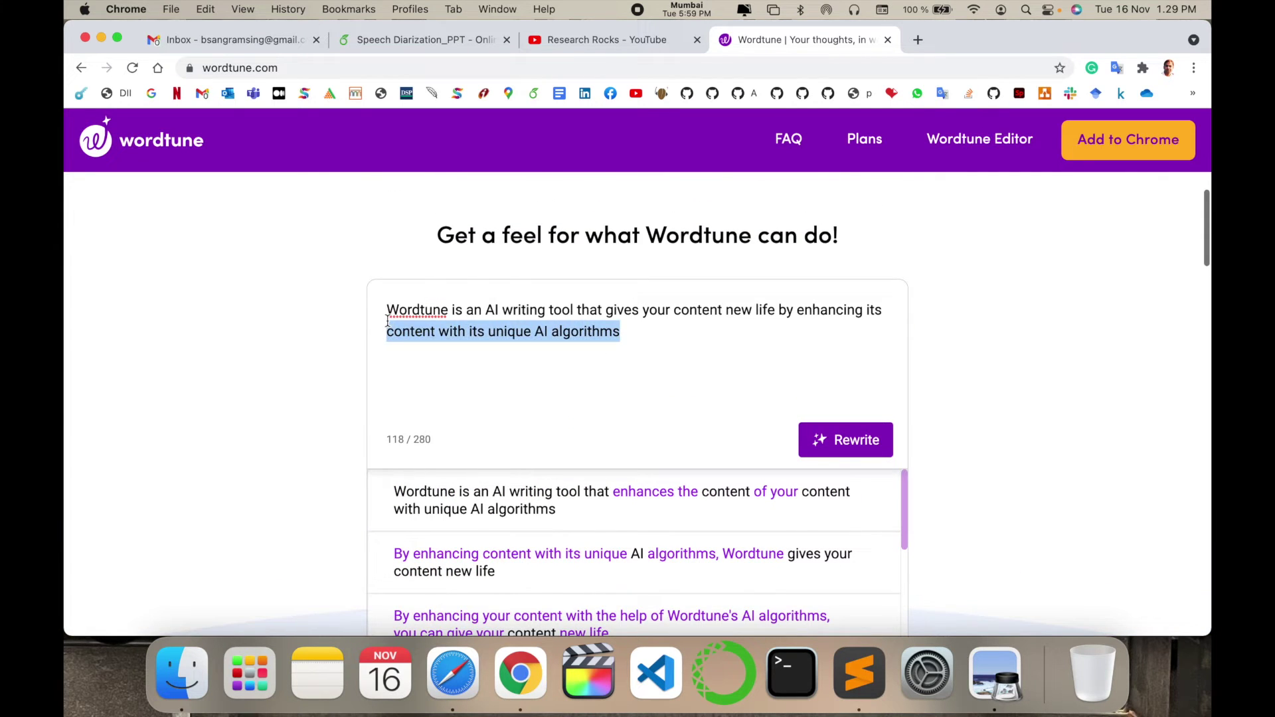
click(480, 369)
scroll(480, 369, down, 2)
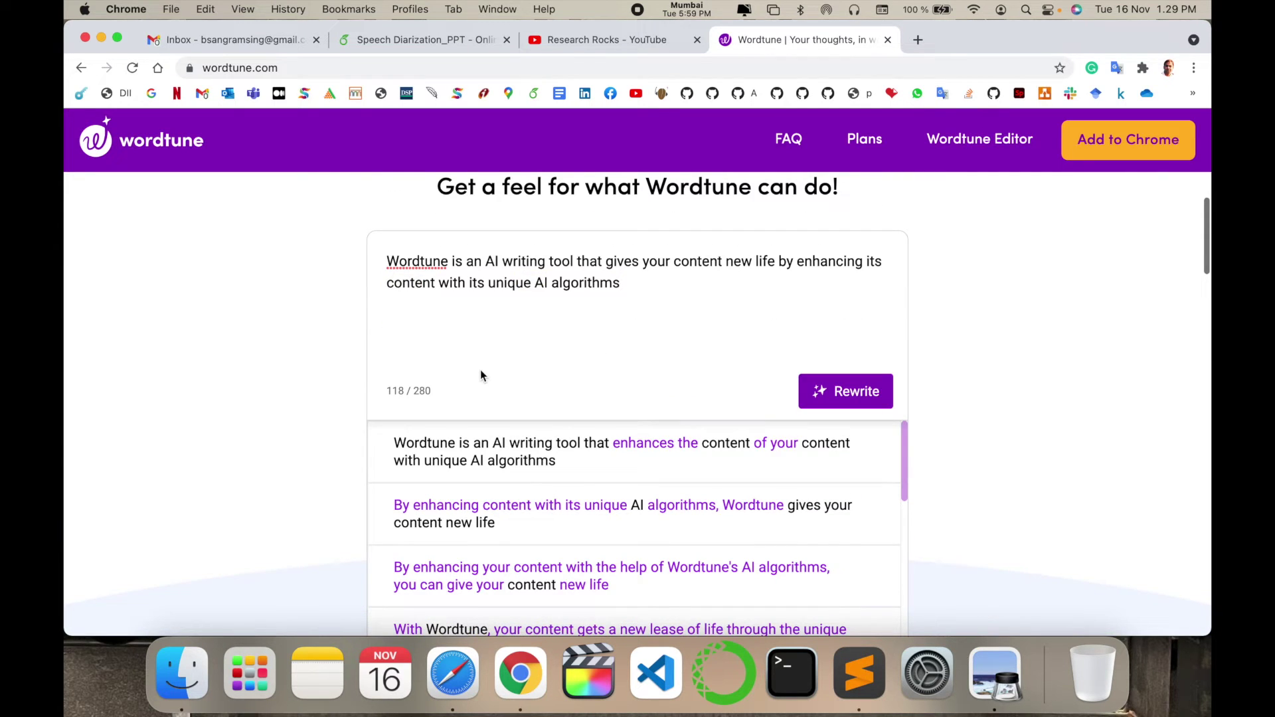
scroll(480, 369, down, 1)
mouse_move(530, 480)
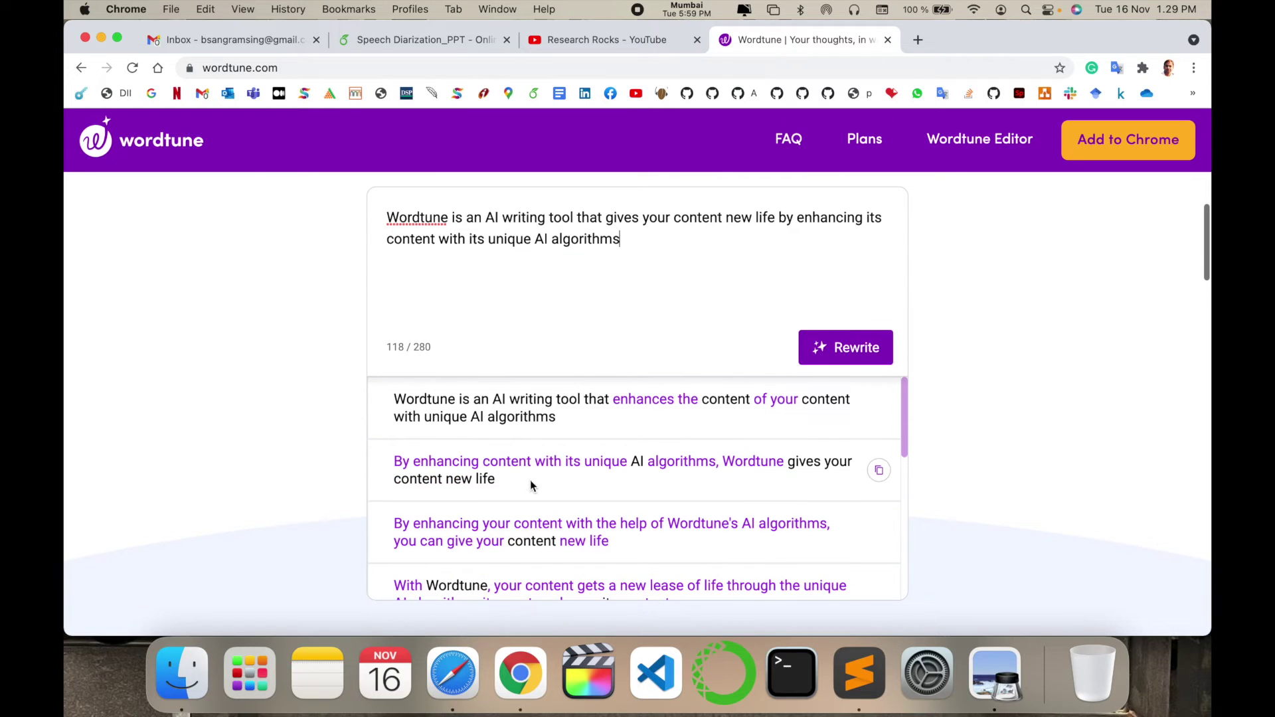
click(870, 474)
Open the Wordtune extension's Chrome Web Store page in a new tab
scroll(720, 315, up, 10)
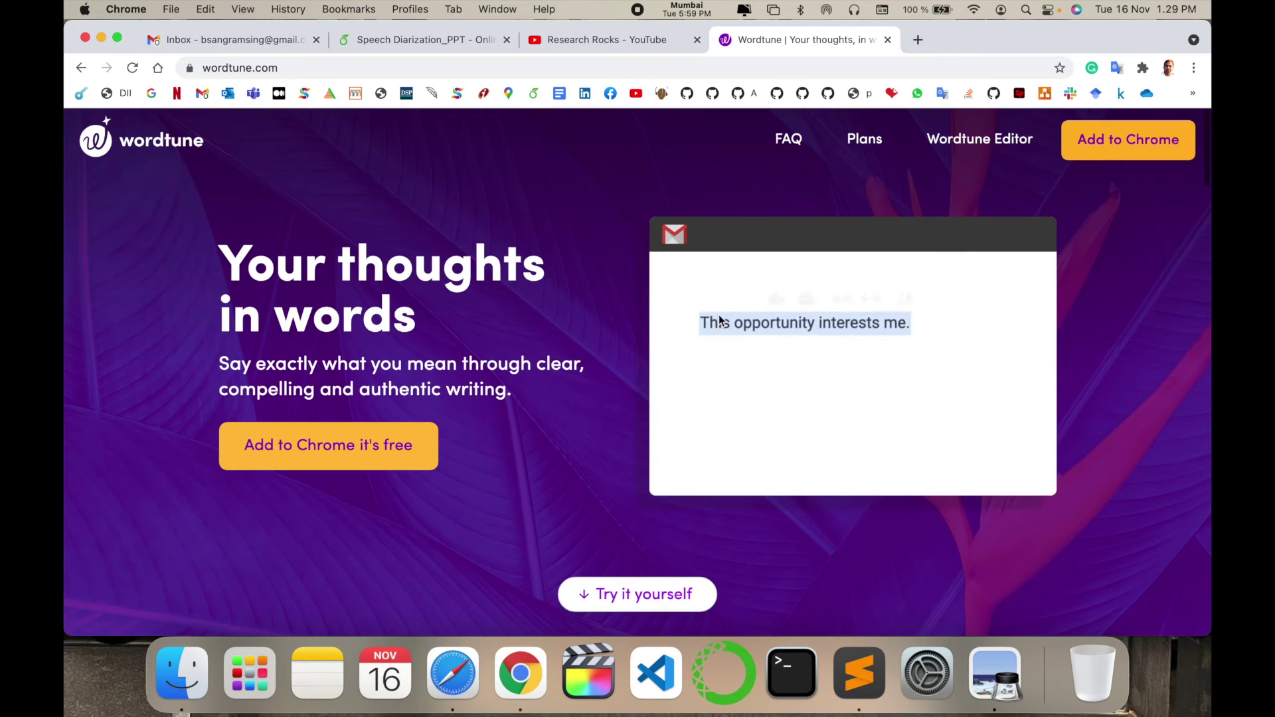
scroll(721, 319, down, 10)
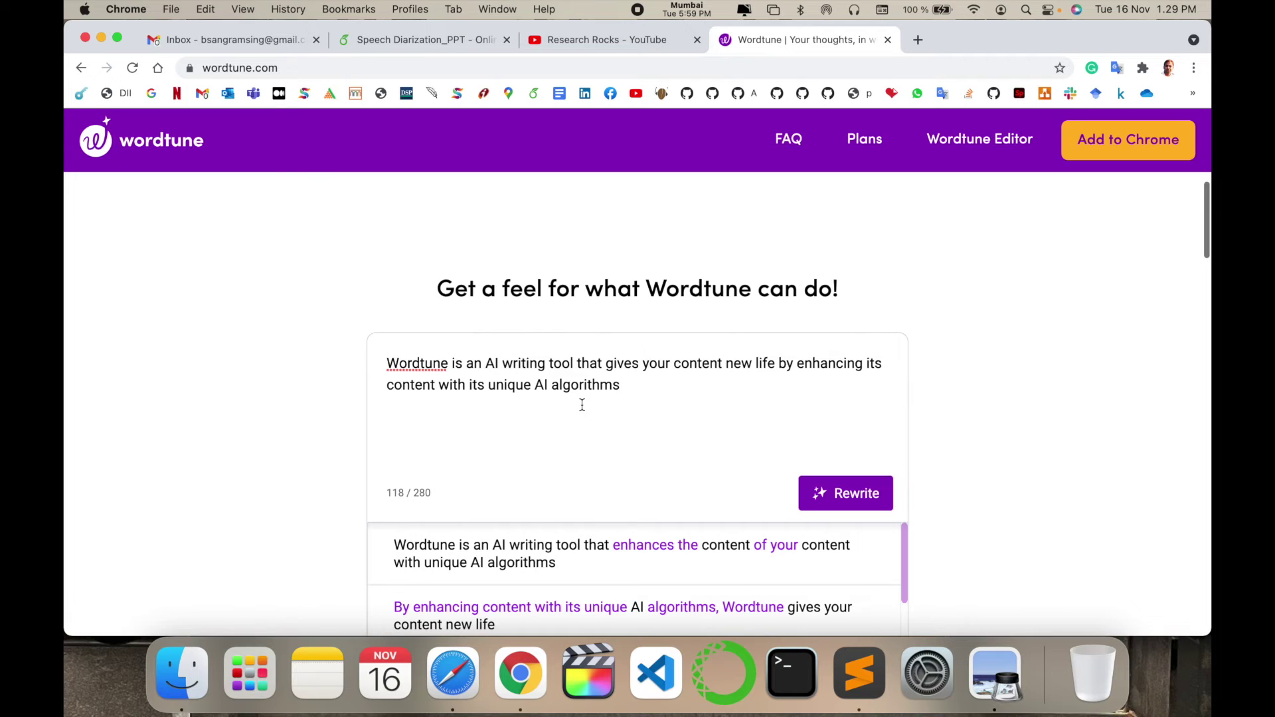
click(1132, 150)
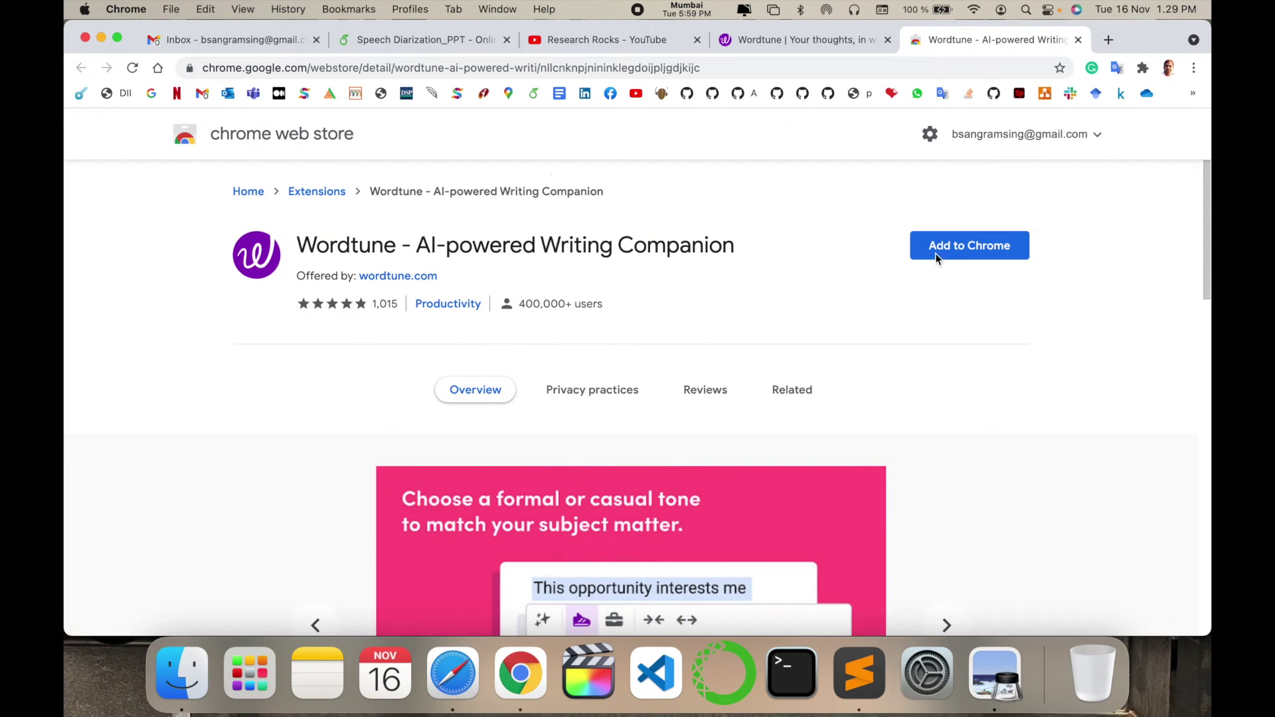
Add the Wordtune – AI-powered Writing Companion extension to Chrome and launch it from Extensions
scroll(931, 257, down, 3)
scroll(918, 255, up, 3)
click(918, 255)
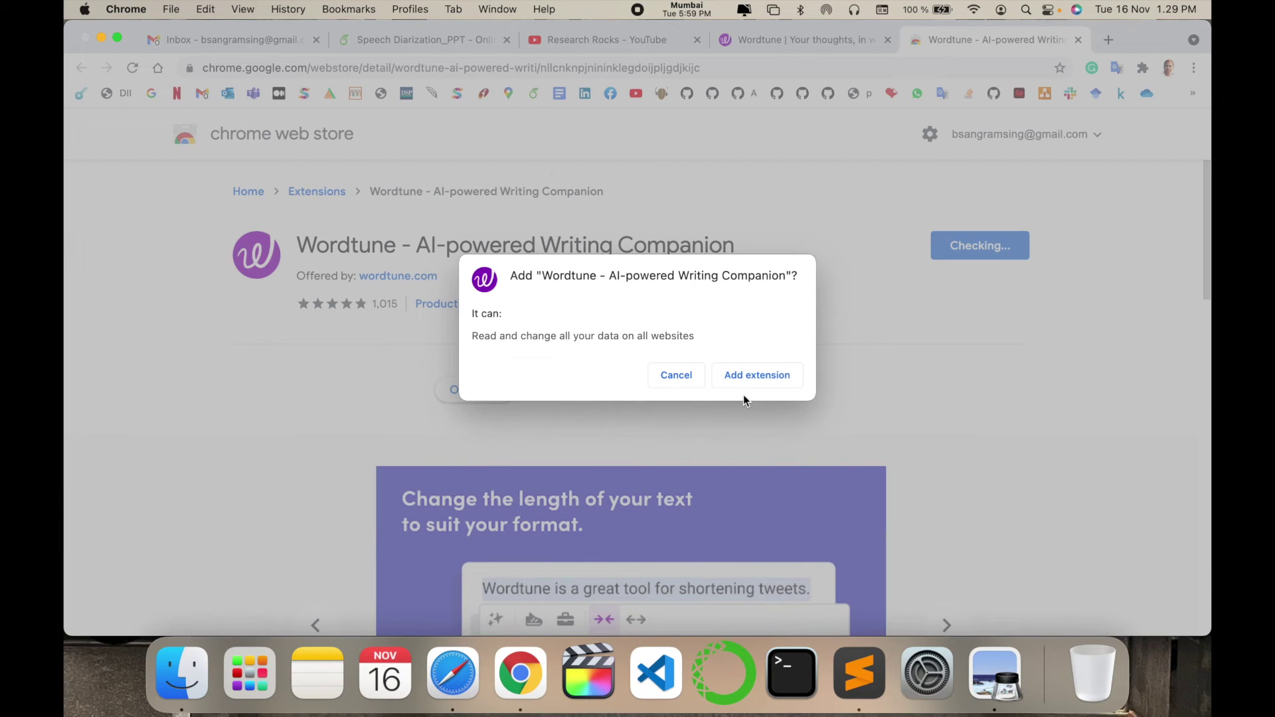
click(746, 387)
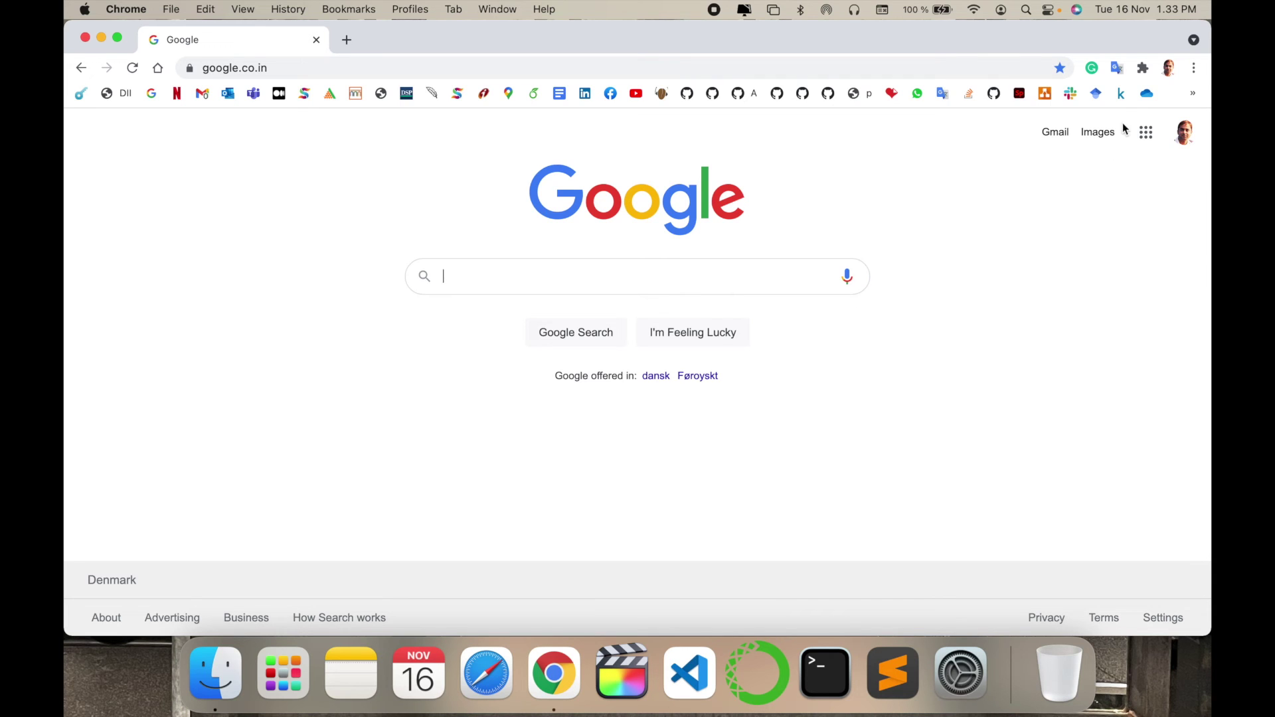
click(1144, 69)
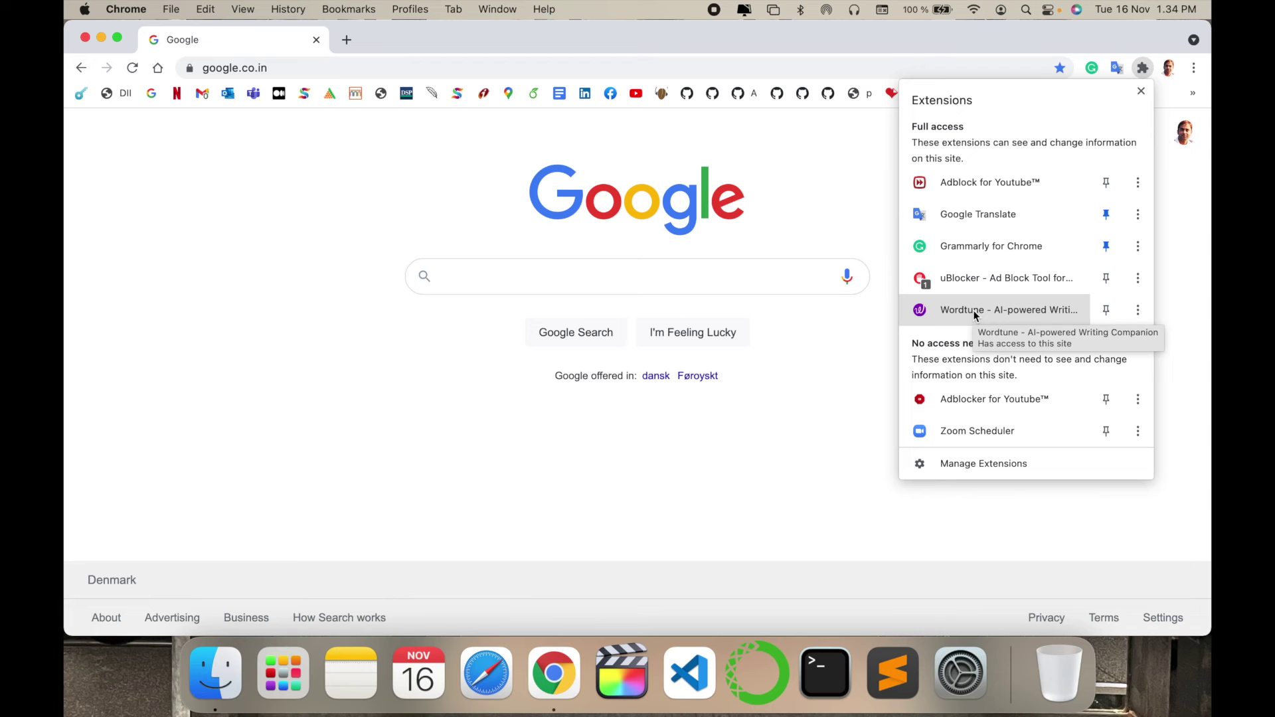
click(974, 309)
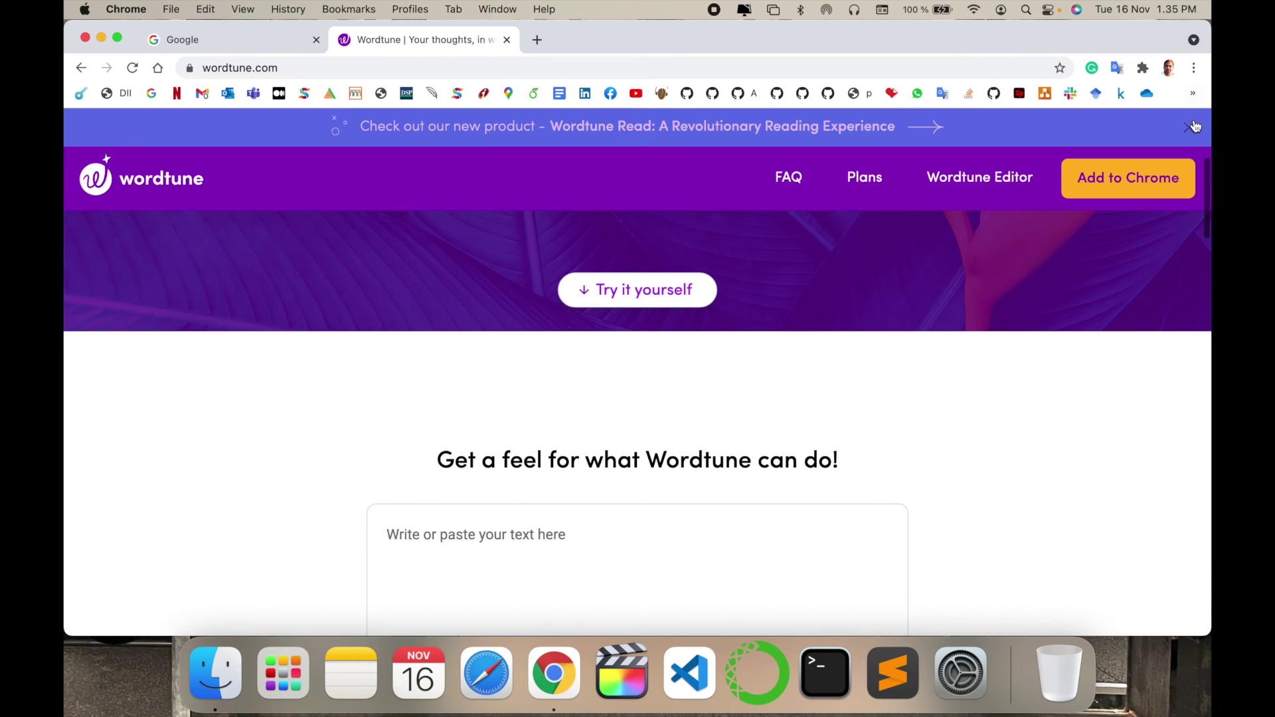
Close the Wordtune Read banner and scroll to the empty 0 / 280 try-it box
click(1190, 127)
scroll(657, 458, down, 4)
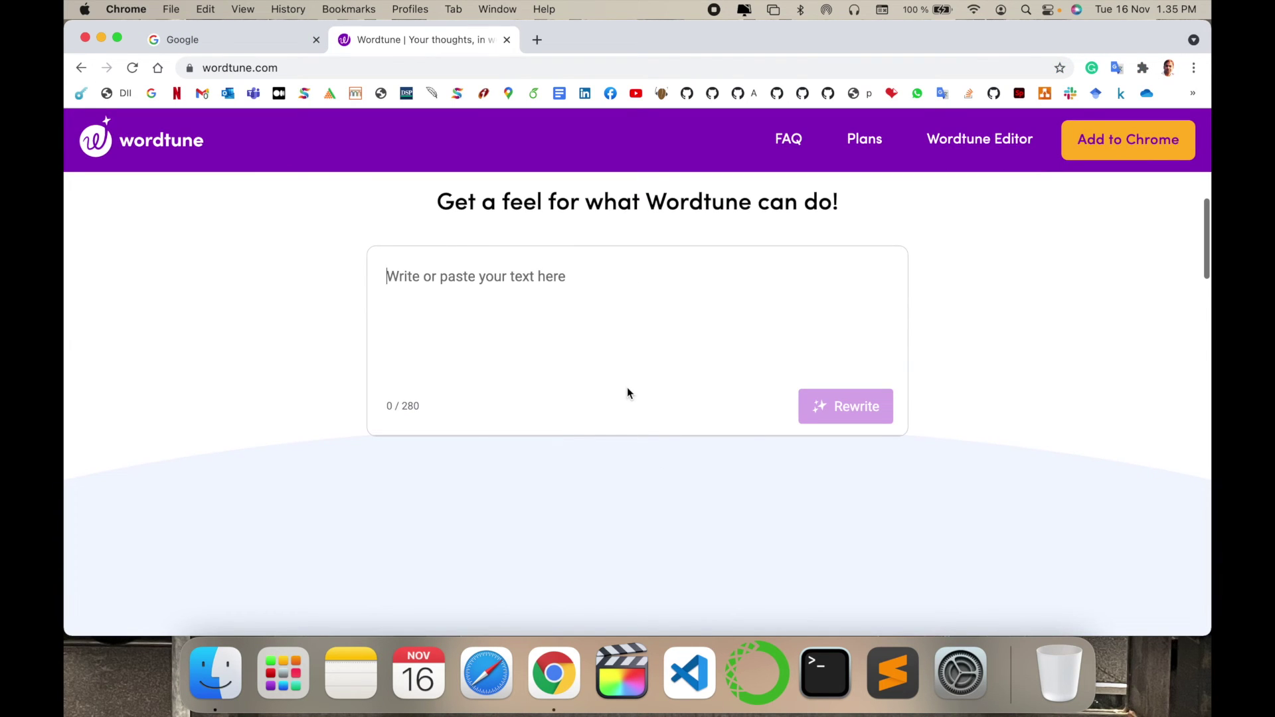